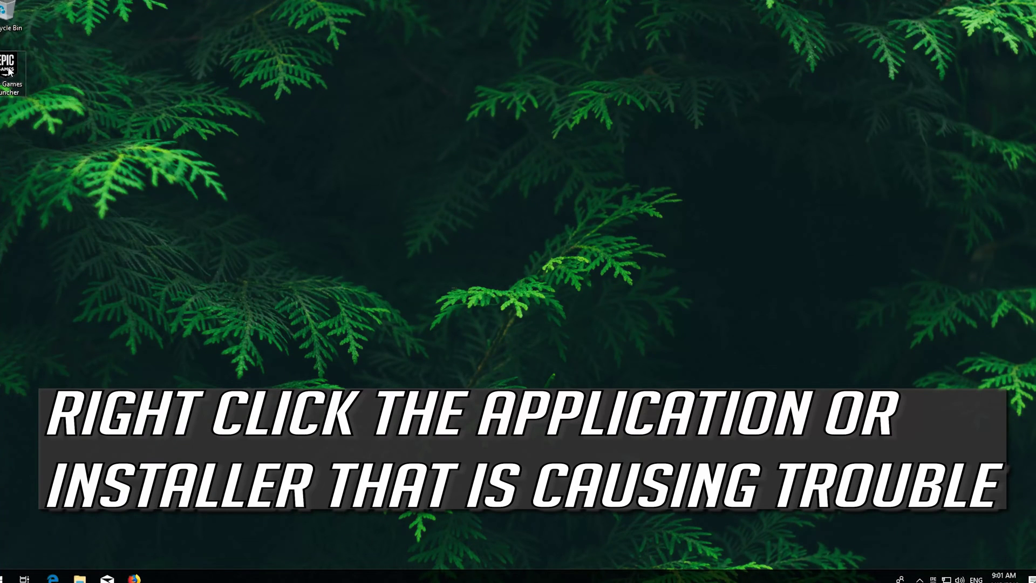
Open the Properties dialog of the Epic Games Launcher desktop shortcut.
right_click(4, 78)
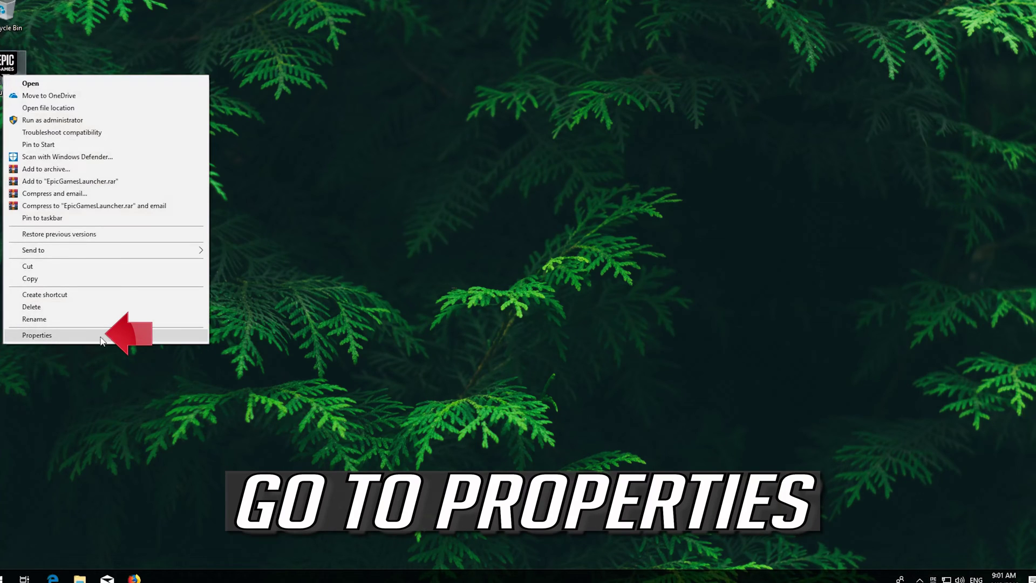
left_click(104, 339)
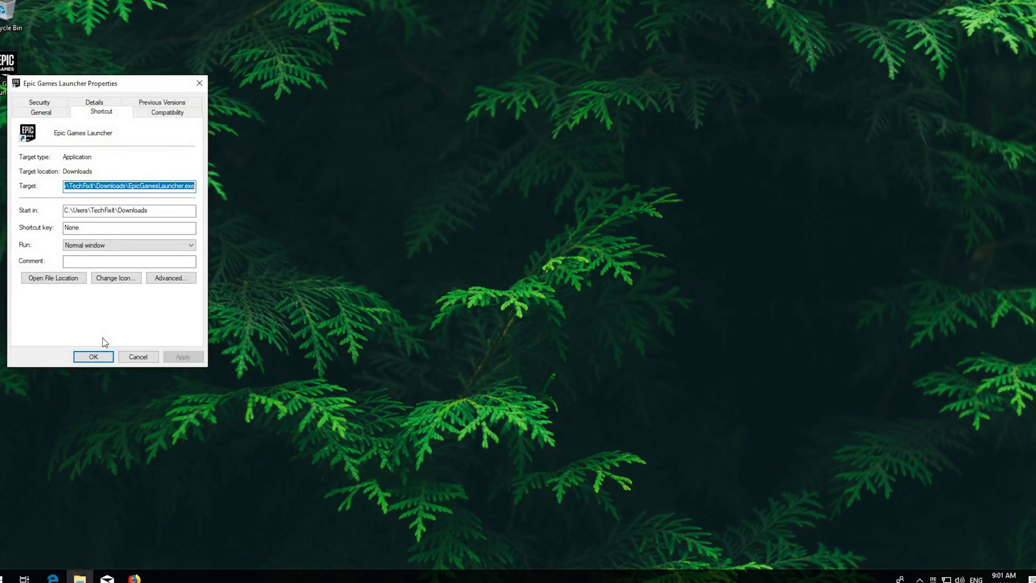
Set Epic Games Launcher to run in Windows 8 compatibility mode and apply the change.
left_click(163, 114)
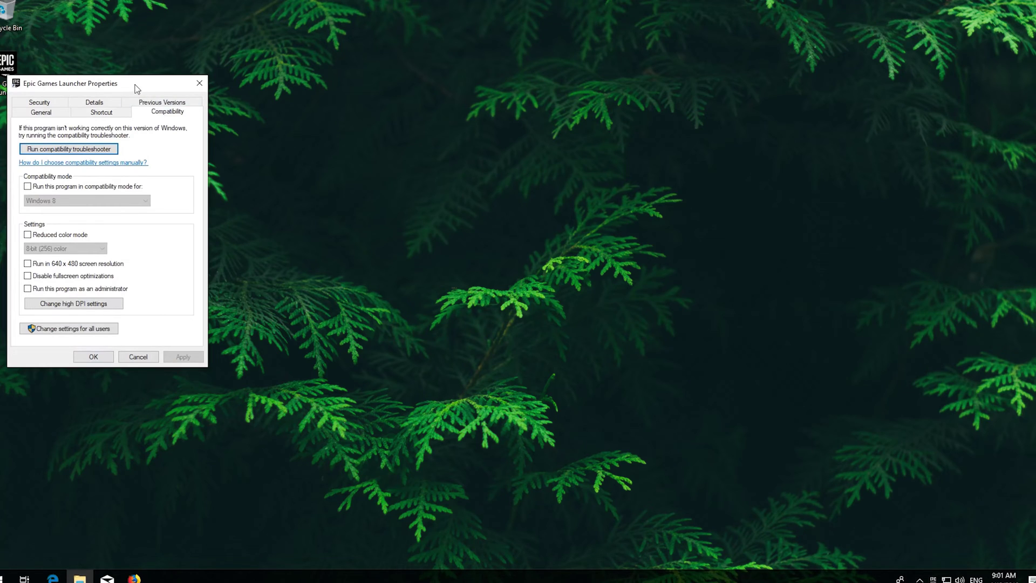
left_click_drag(136, 88, 506, 130)
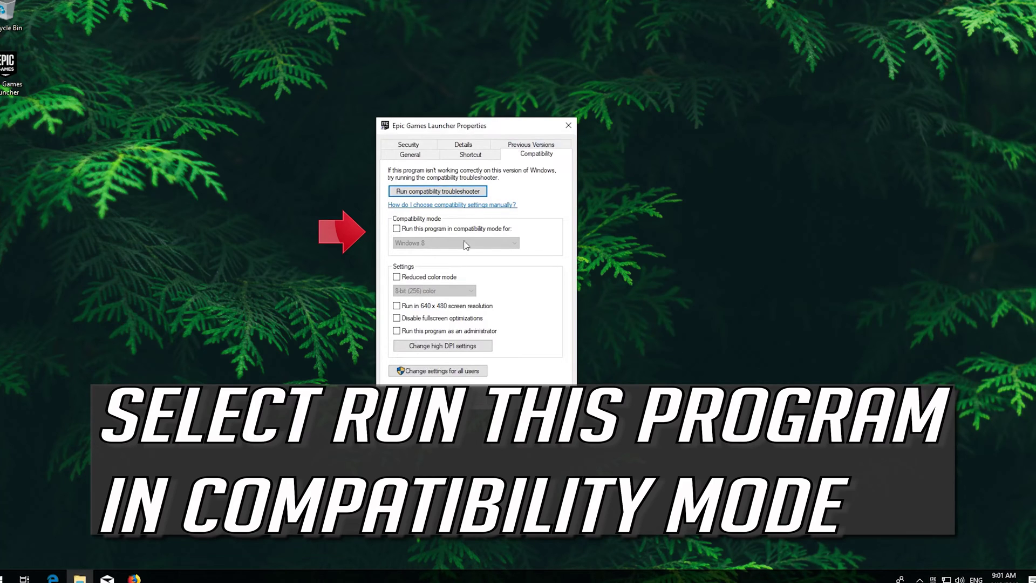
left_click(397, 229)
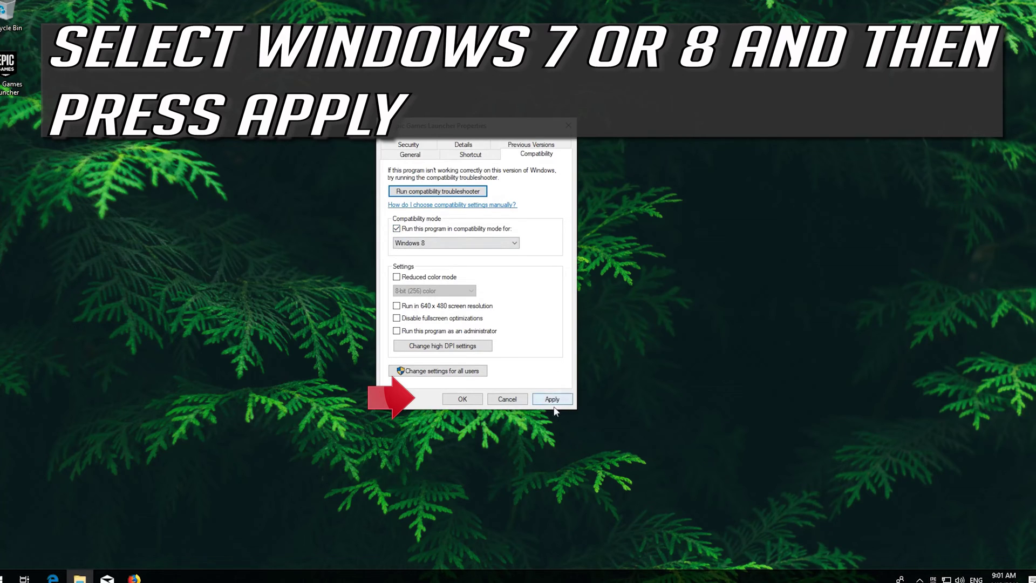
left_click(569, 402)
left_click(462, 400)
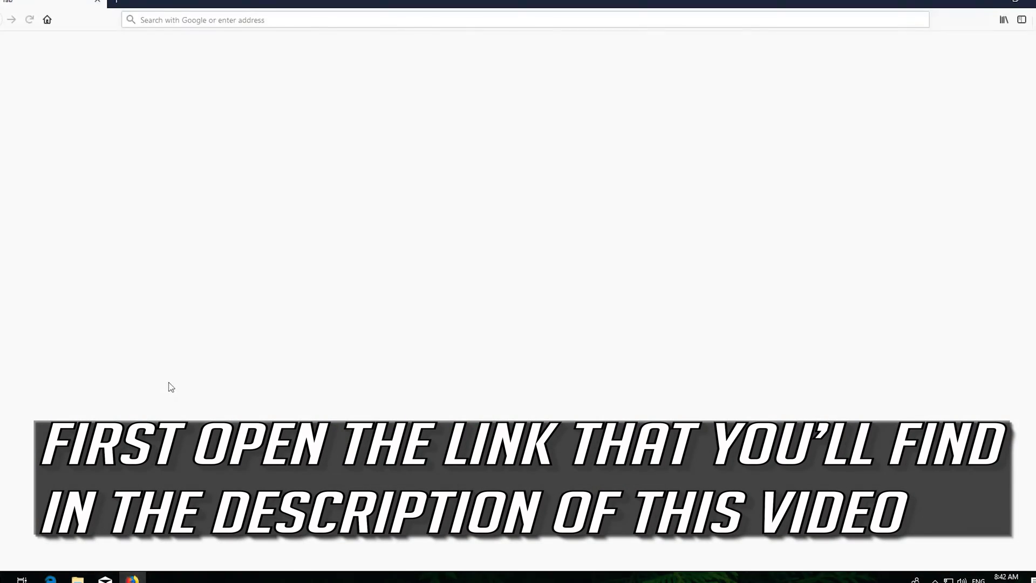
Load the docs.microsoft.com 'Get started with Windows 10' hardware page in Firefox.
left_click(205, 25)
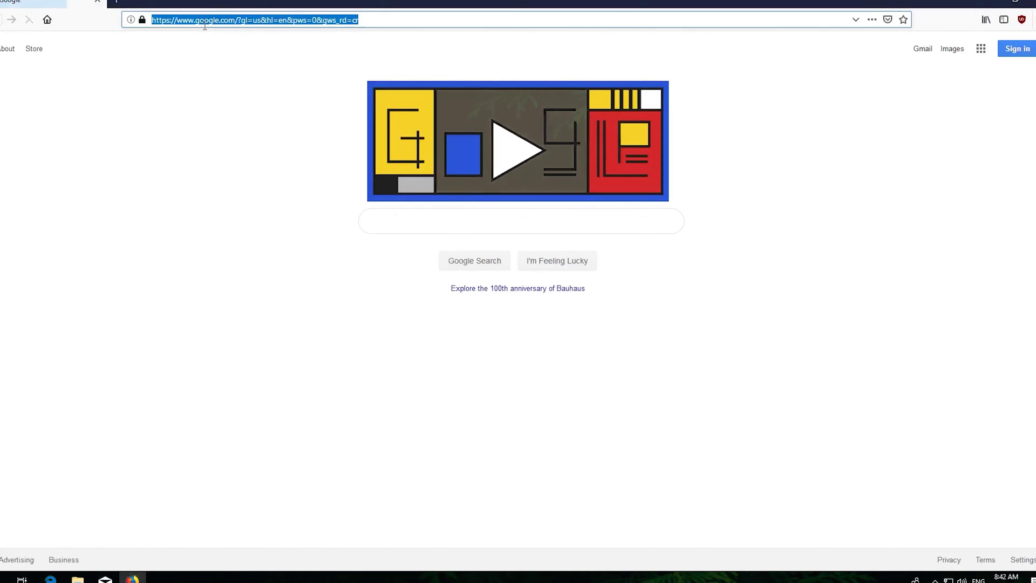
type("https://docs.microsoft.com/en-us/windows-hardware/get-started/")
key("Return")
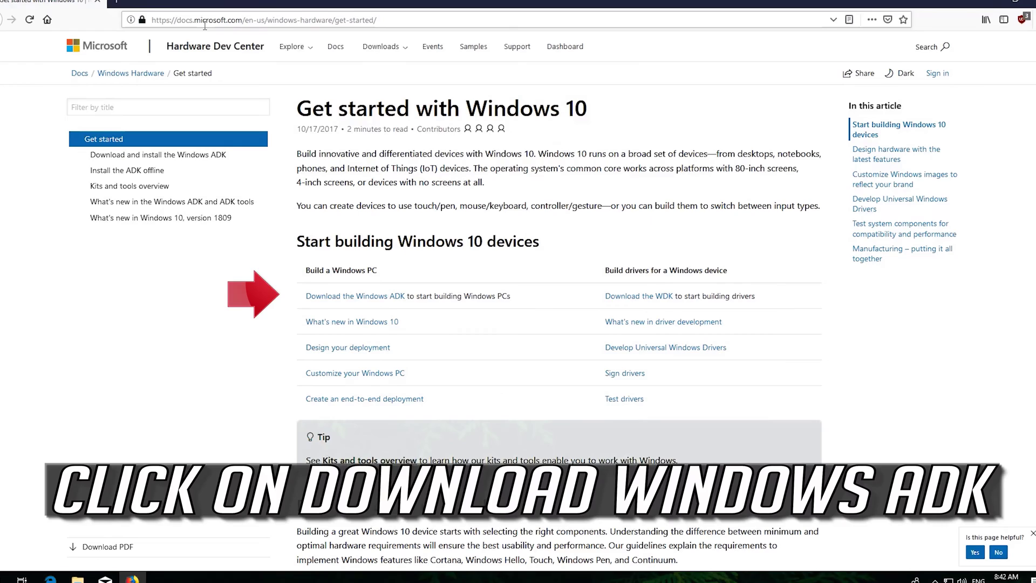
Go to the 'Download and install the Windows ADK' page and locate the ADK download link.
left_click(374, 297)
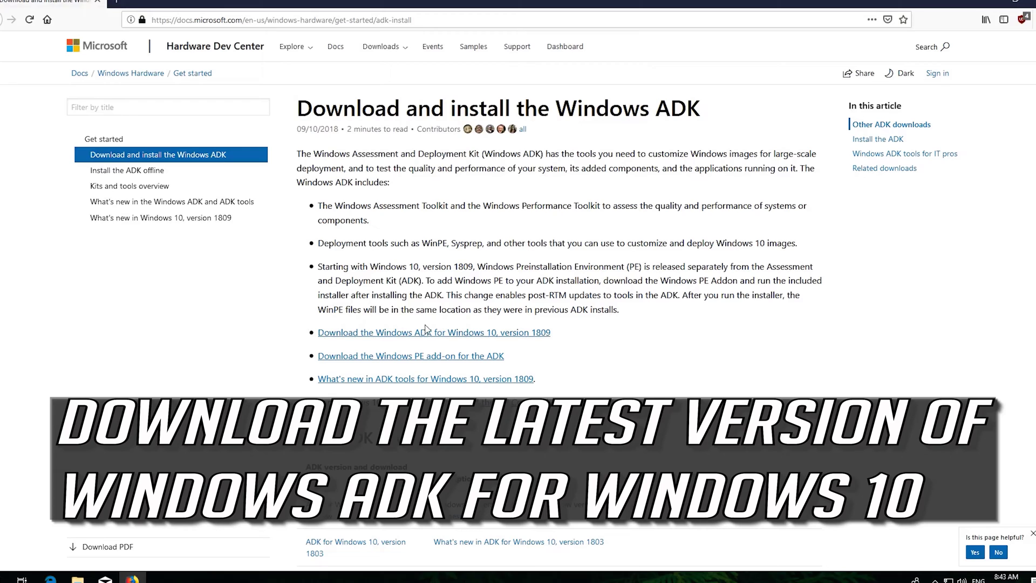
scroll(425, 328, "down", 6)
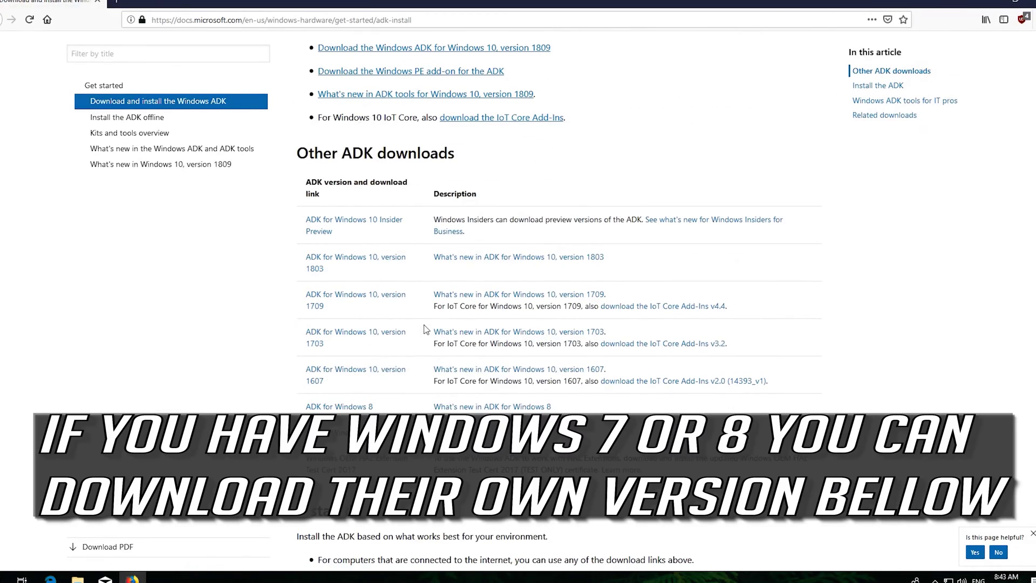
scroll(425, 329, "down", 6)
scroll(362, 286, "up", 5)
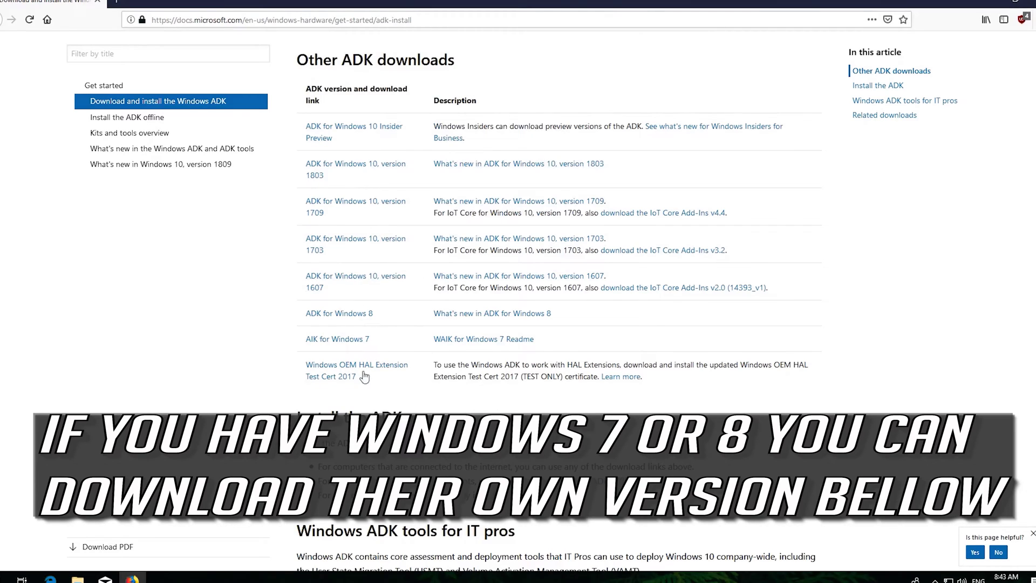
scroll(345, 332, "up", 6)
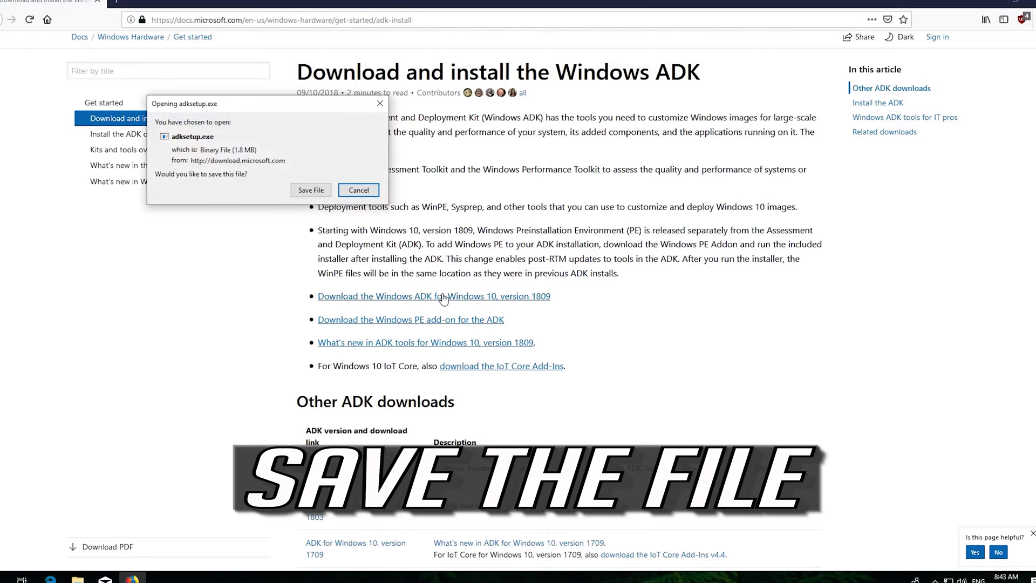
Save the adksetup.exe installer and run it from Firefox's downloads list.
left_click(311, 190)
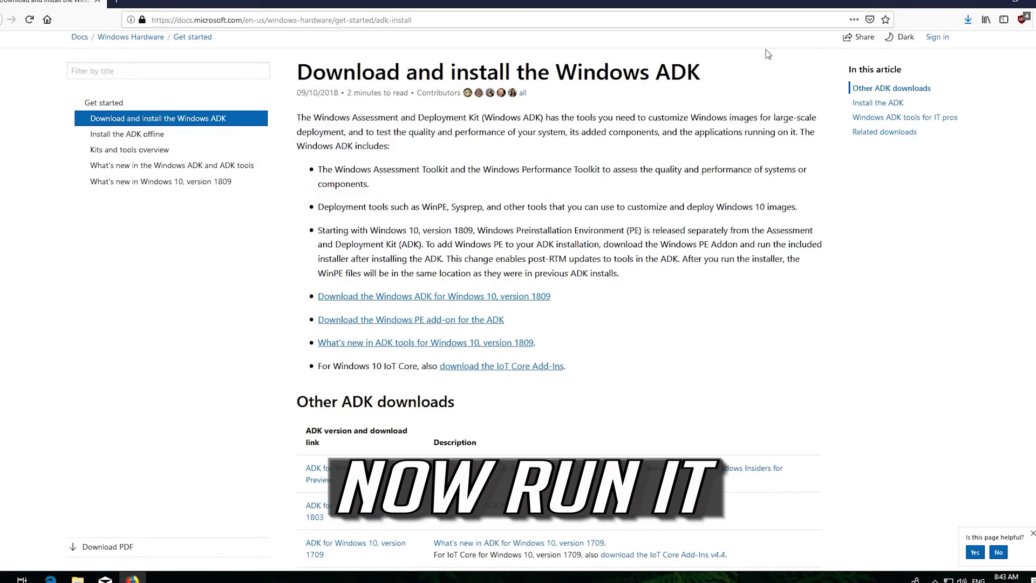
left_click(970, 19)
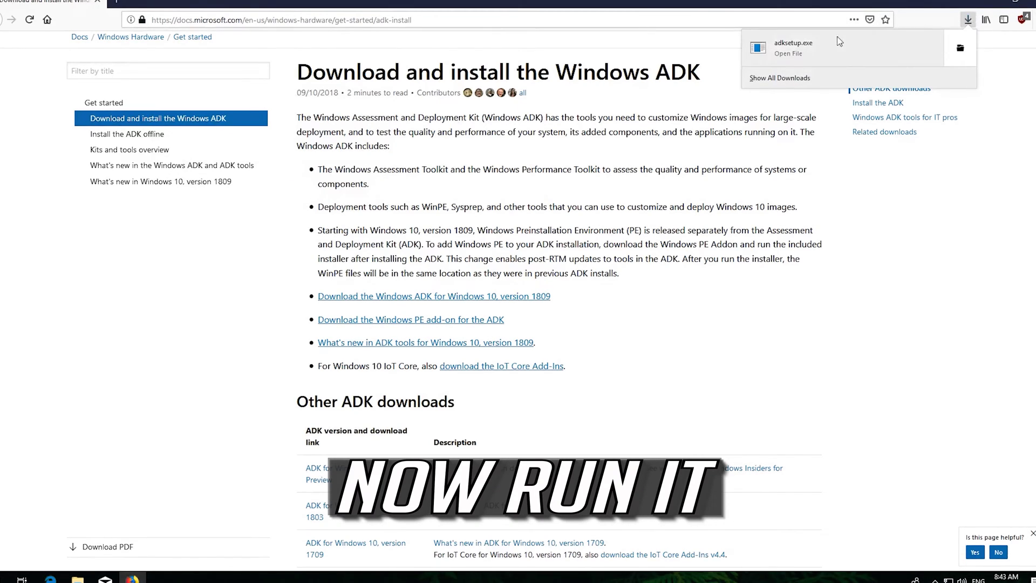
left_click(825, 44)
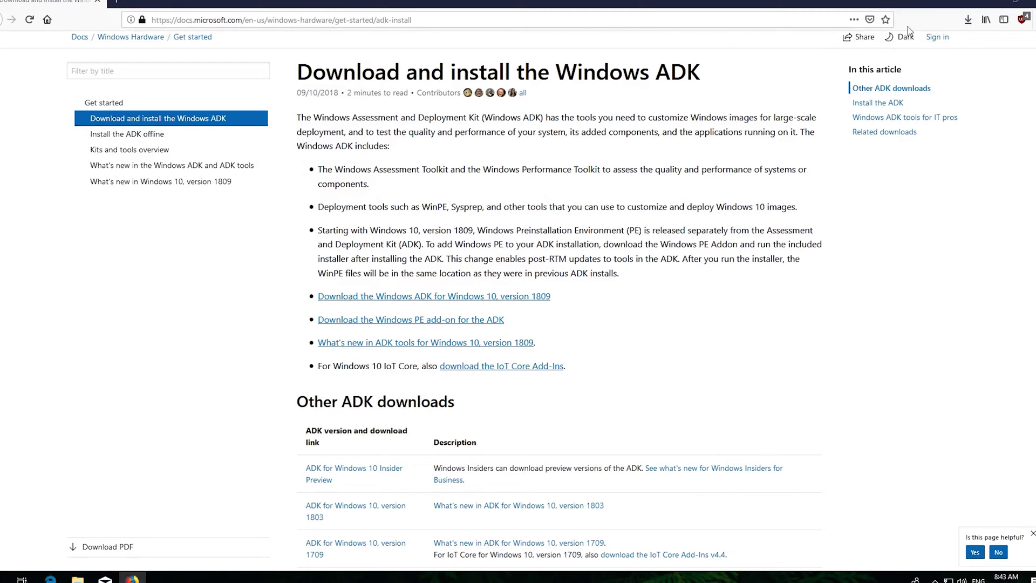
Keep the default ADK install location, decline anonymous usage data, and accept the license terms.
left_click(1032, 3)
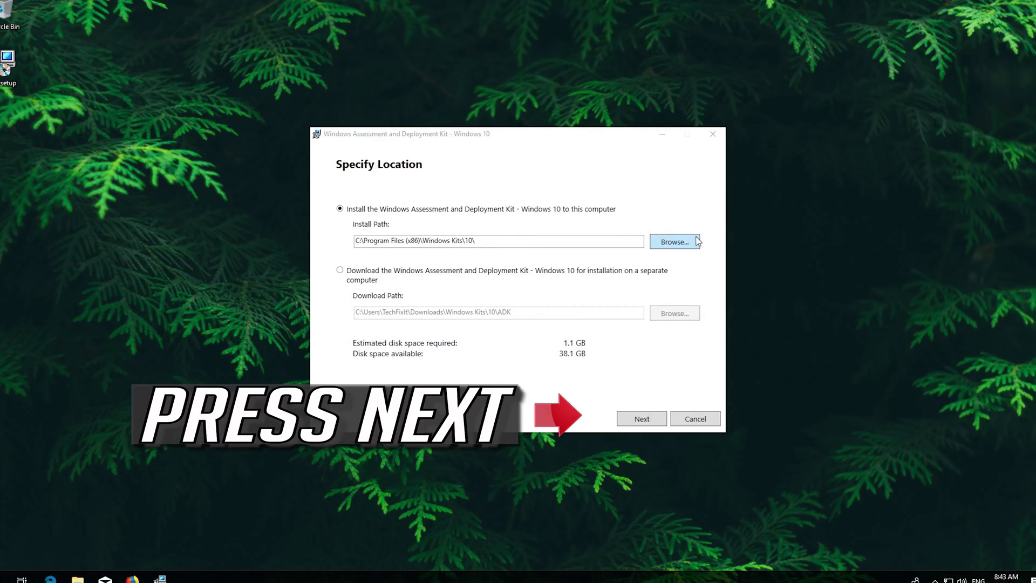
left_click(649, 422)
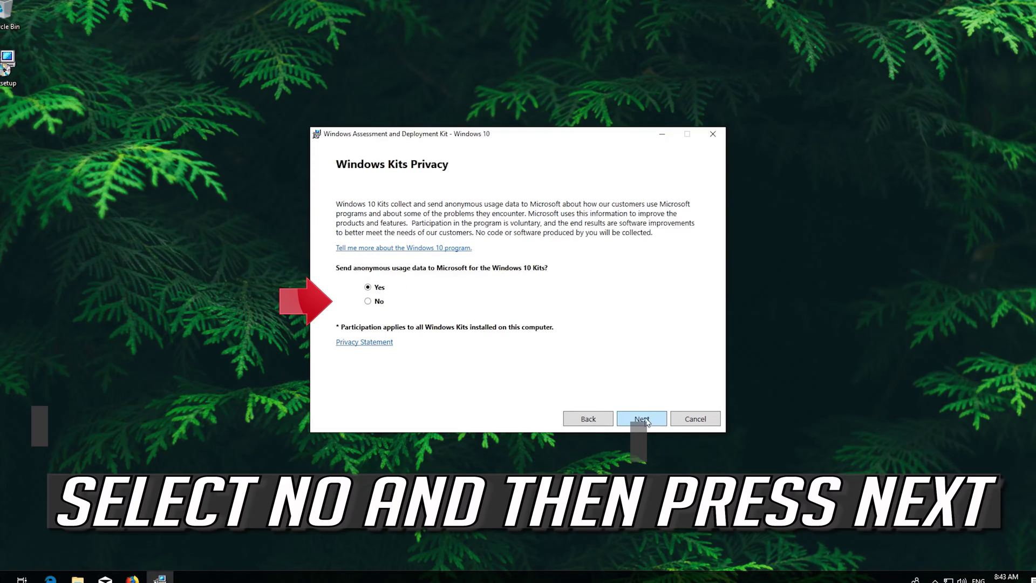
left_click(369, 302)
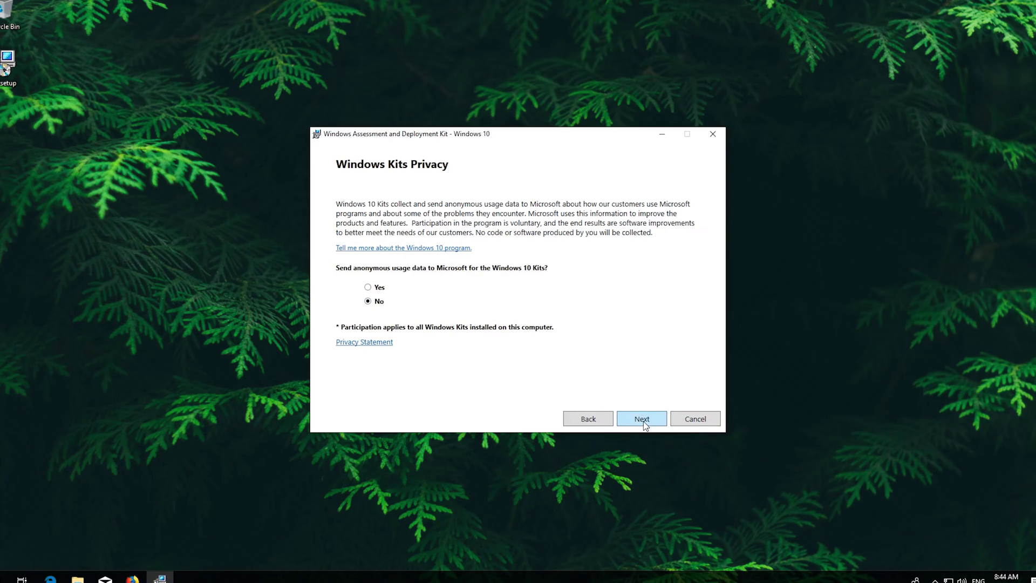
left_click(642, 419)
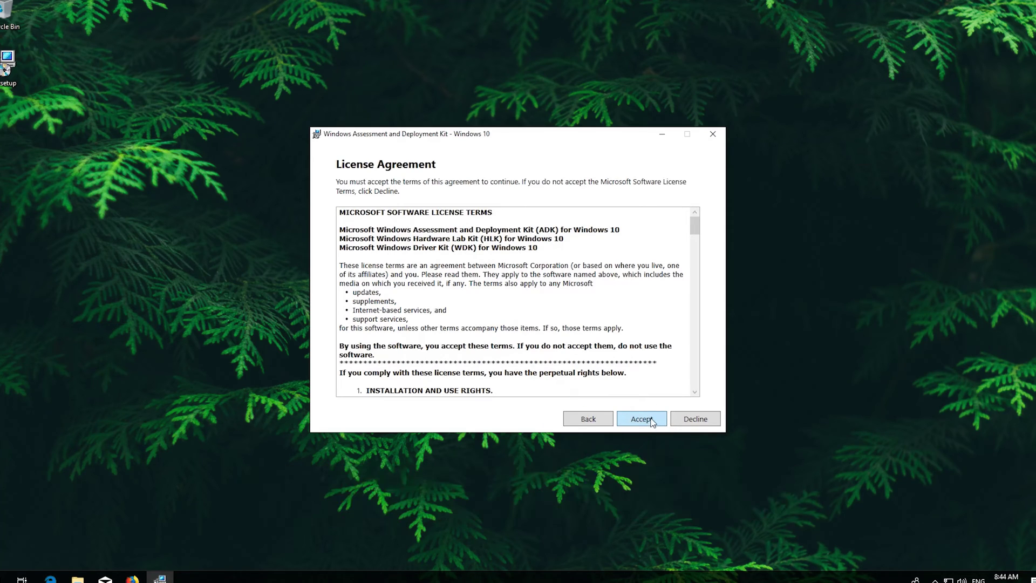
left_click(642, 420)
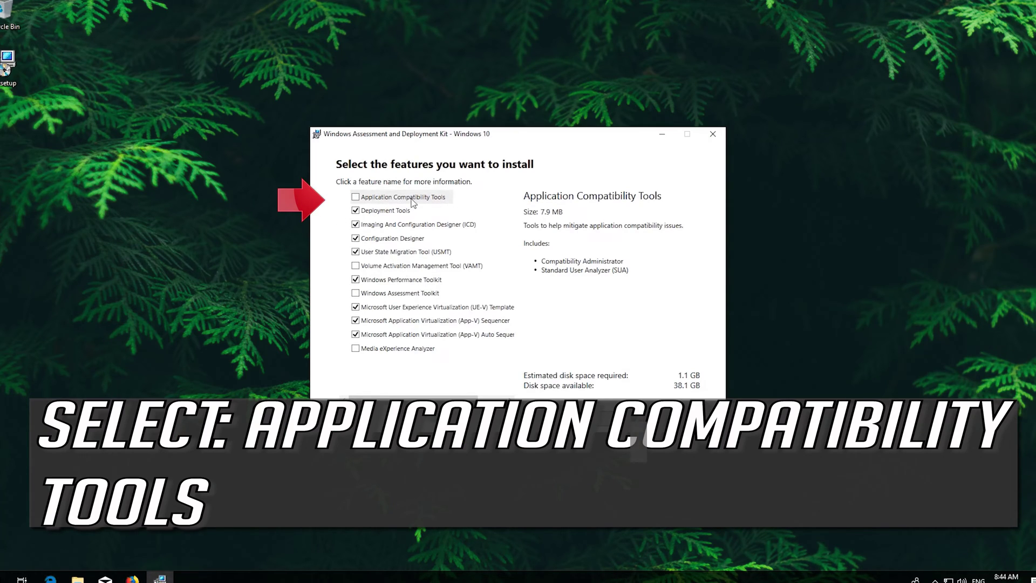
Select only Application Compatibility Tools, clearing Deployment, Imaging, USMT, Performance Toolkit, UE-V and App-V, then install.
left_click(358, 199)
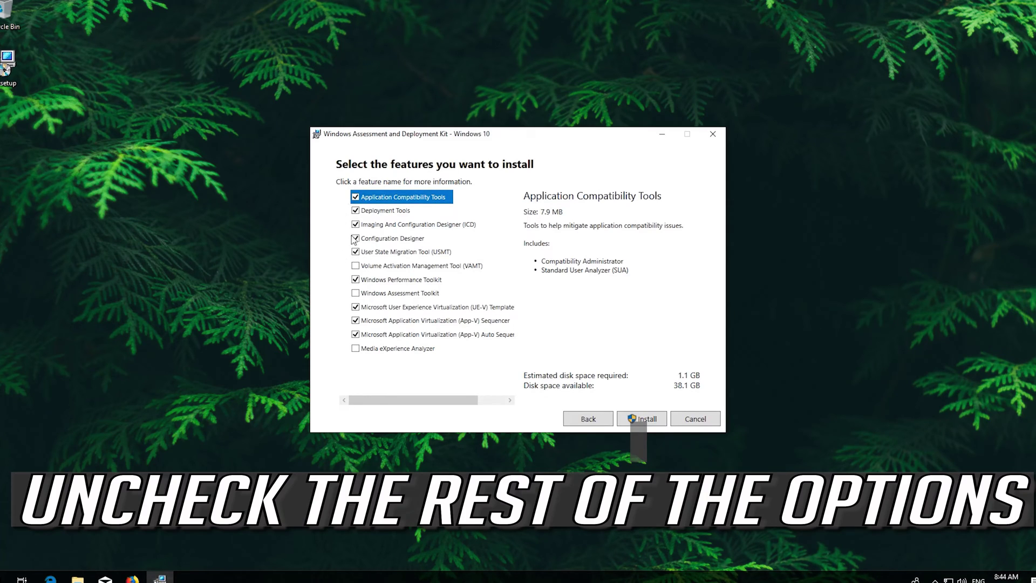
left_click(357, 211)
left_click(356, 225)
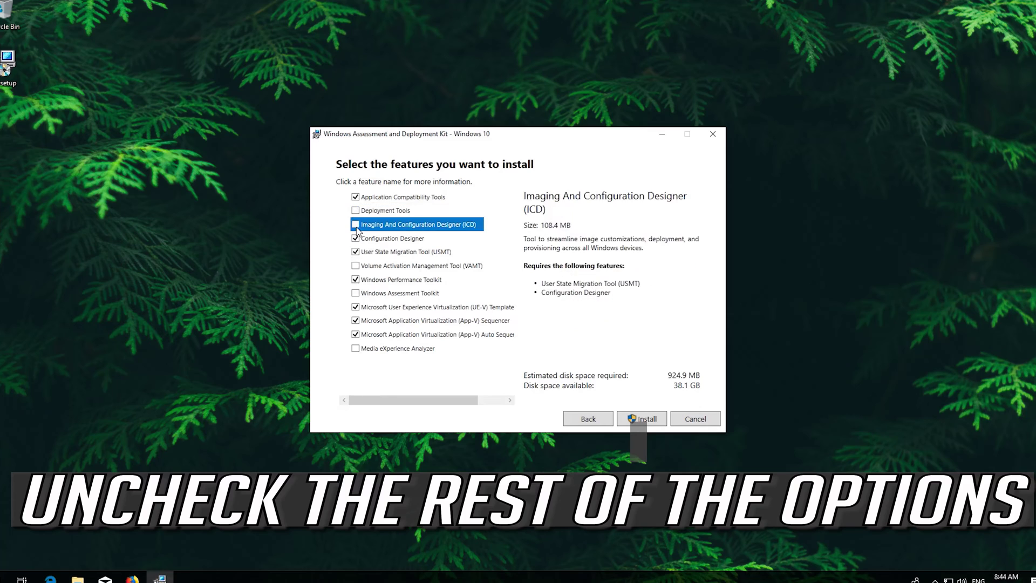
left_click(356, 239)
left_click(356, 252)
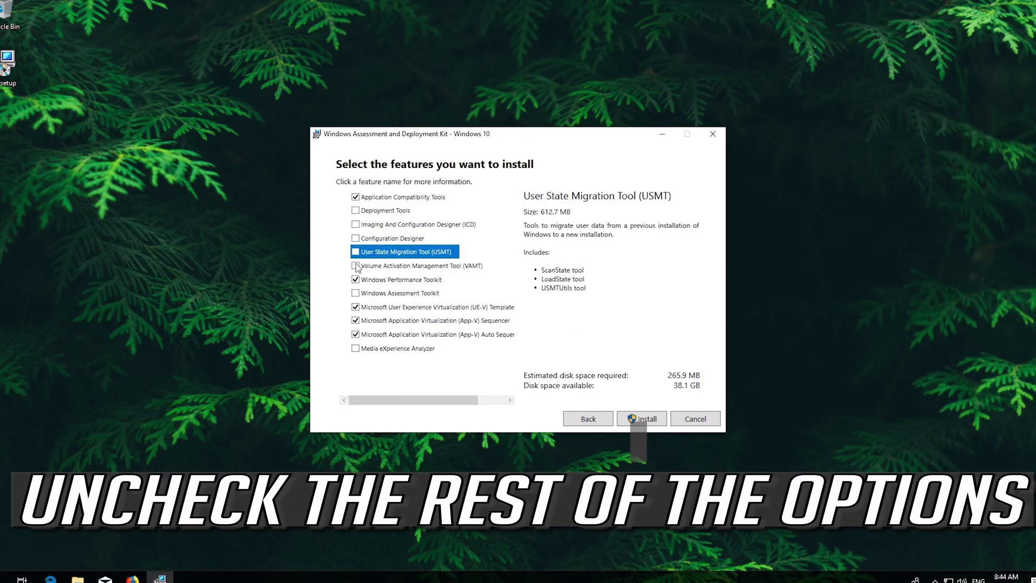
left_click(356, 280)
left_click(355, 308)
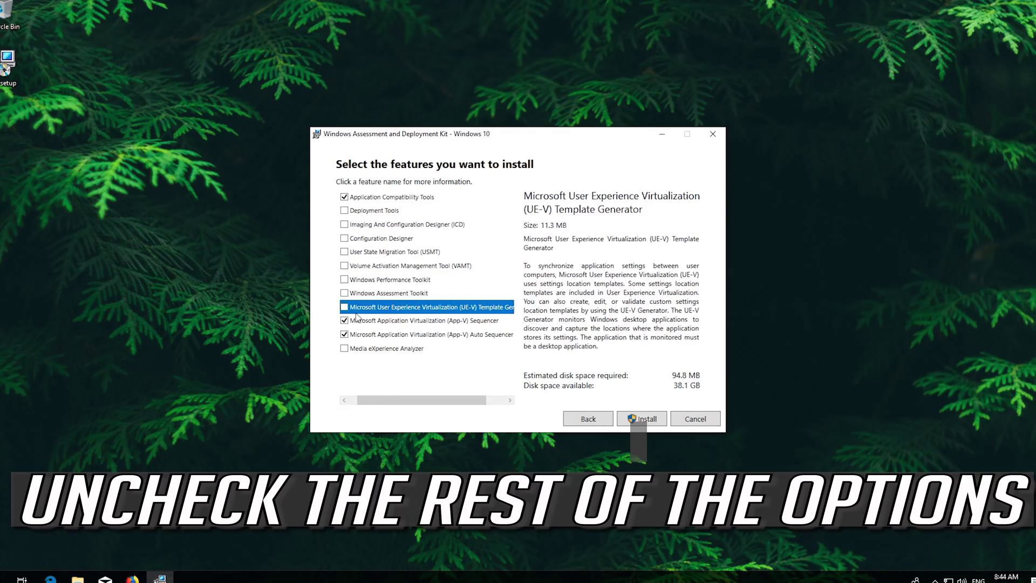
left_click(348, 324)
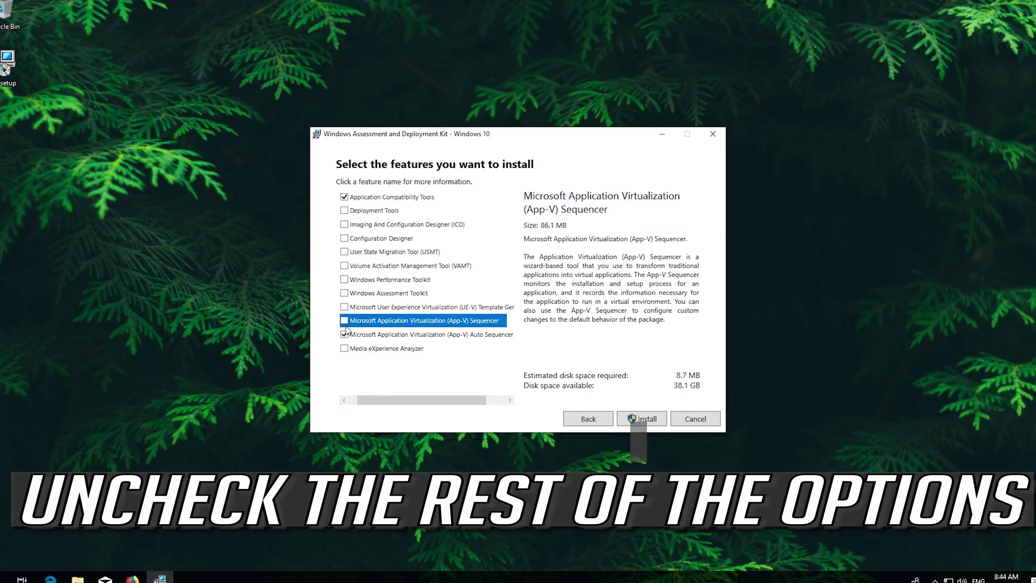
left_click(348, 335)
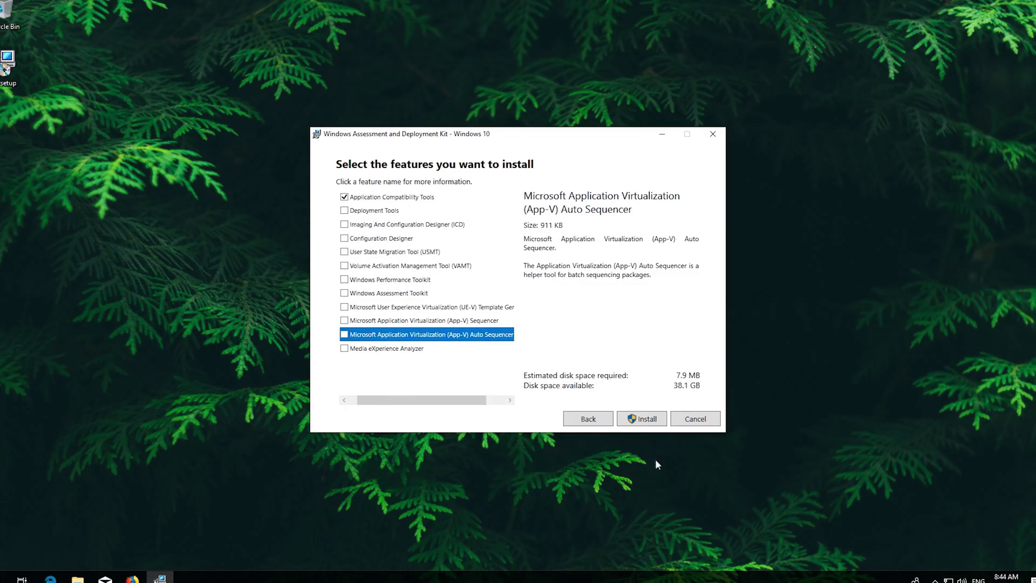
left_click(634, 420)
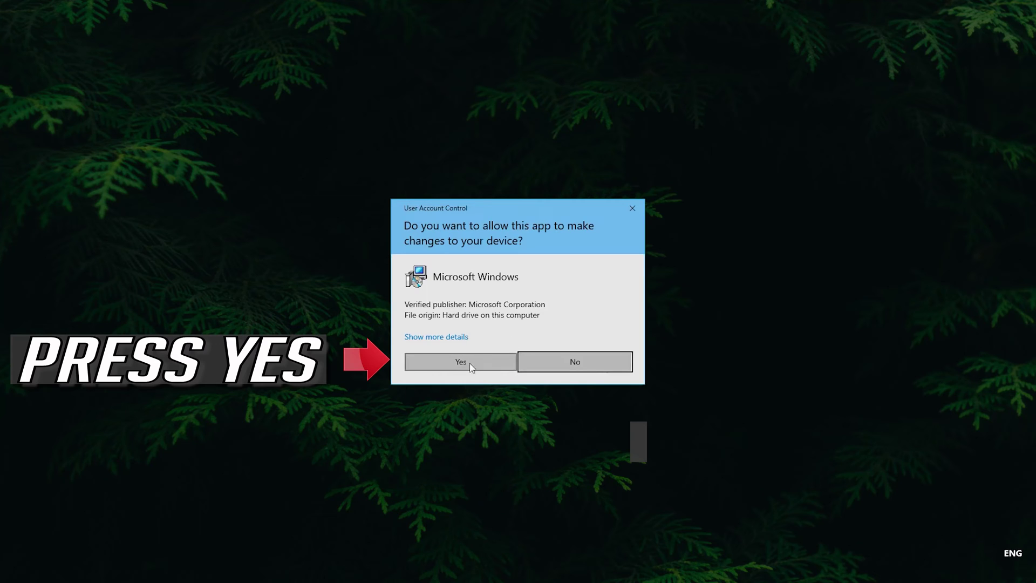
Approve the User Account Control prompt so the Application Compatibility Tools install.
left_click(486, 360)
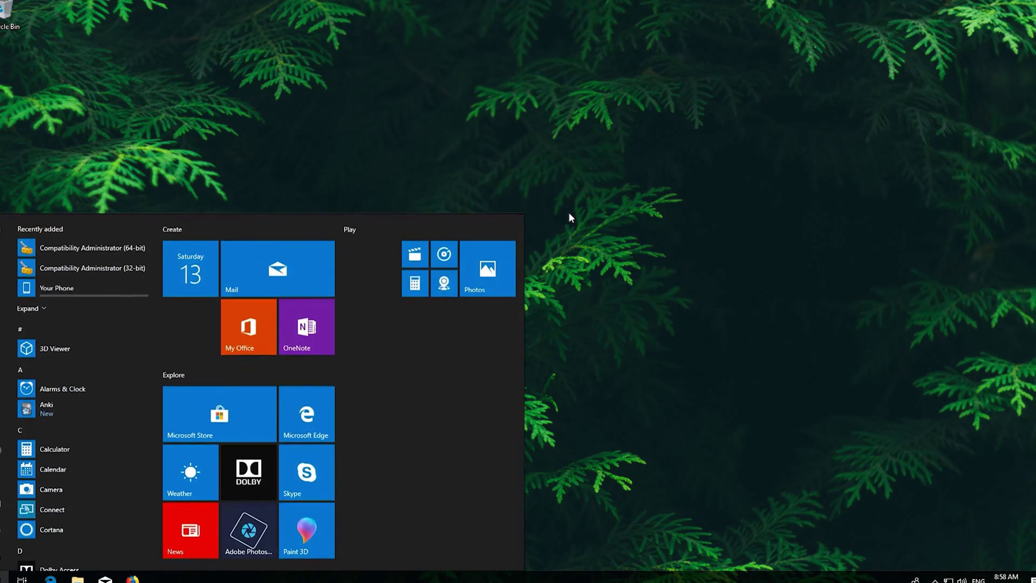
Search Start for 'compatibility administrator' and launch the 64-bit version, allowing it to run.
type("compat")
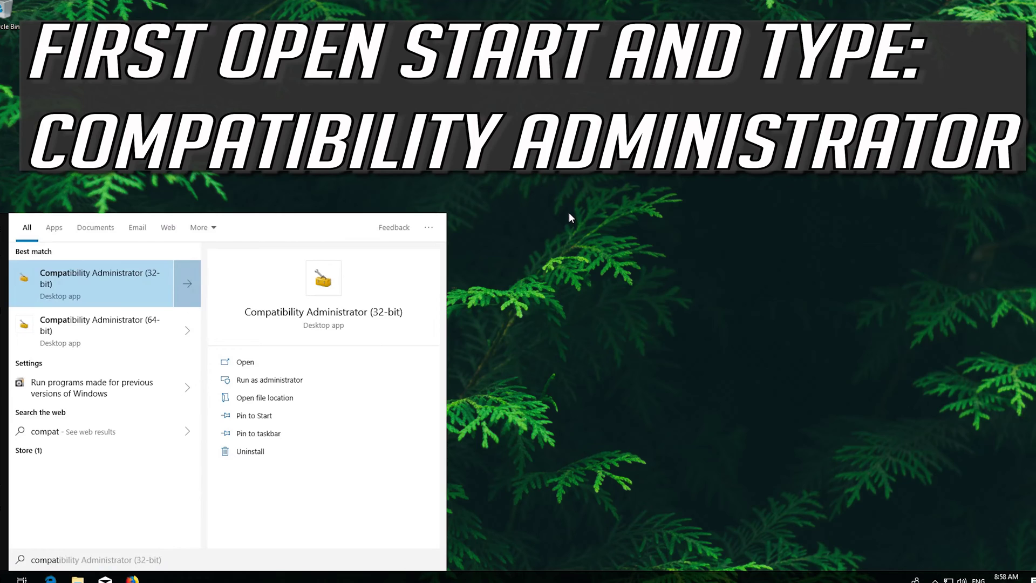
type("ibility")
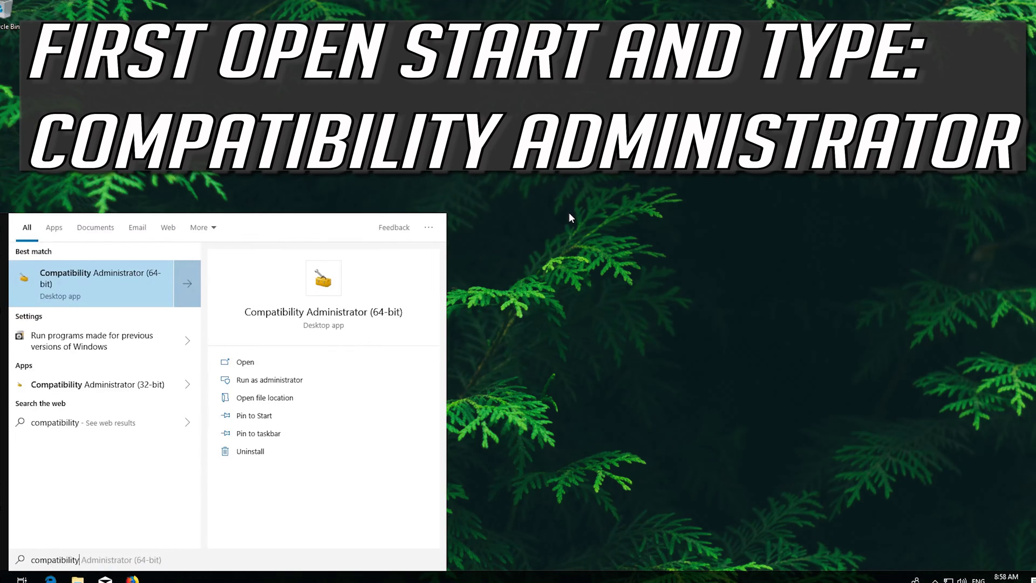
type(" administra")
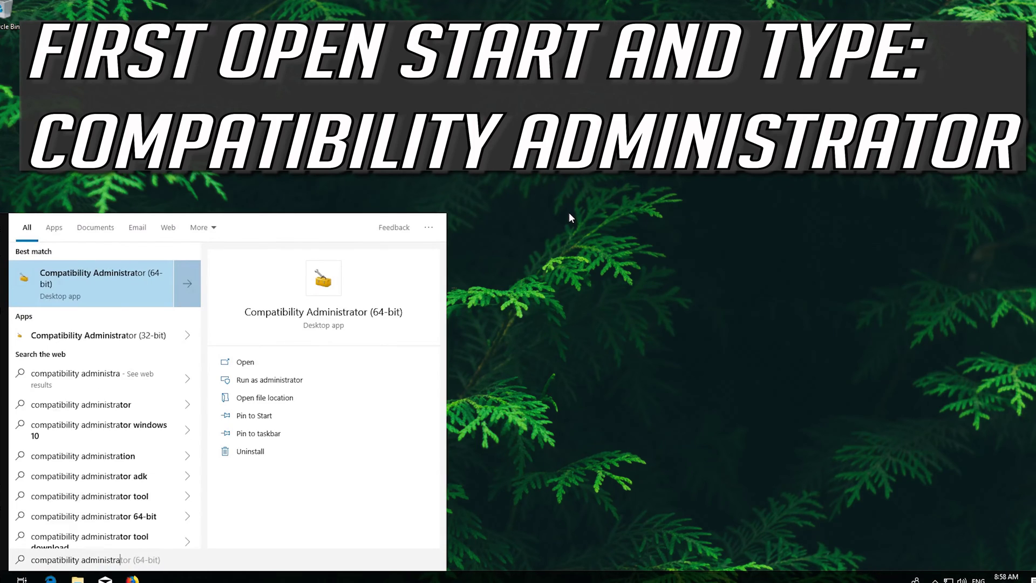
type("tor")
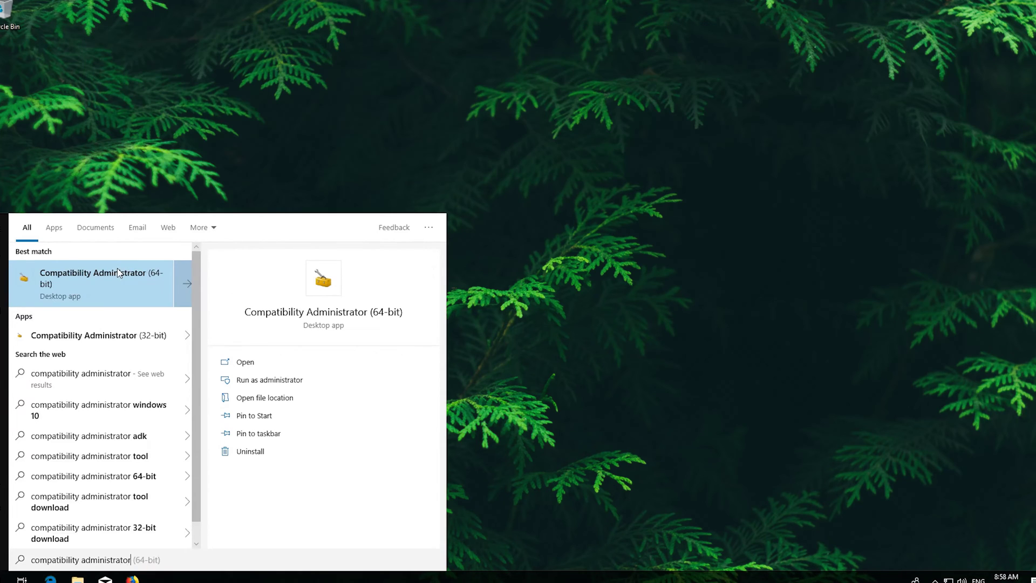
left_click(117, 269)
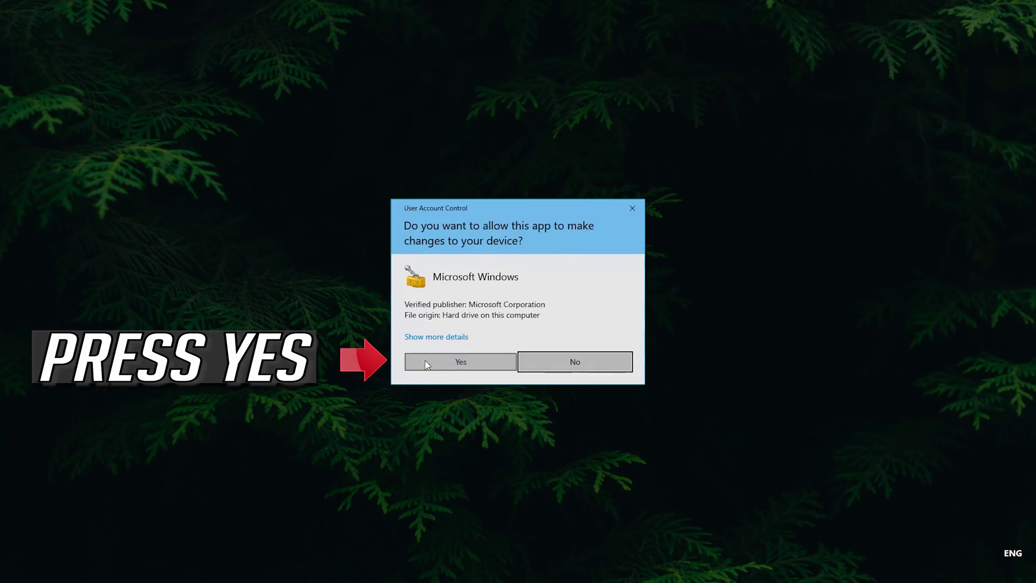
left_click(479, 359)
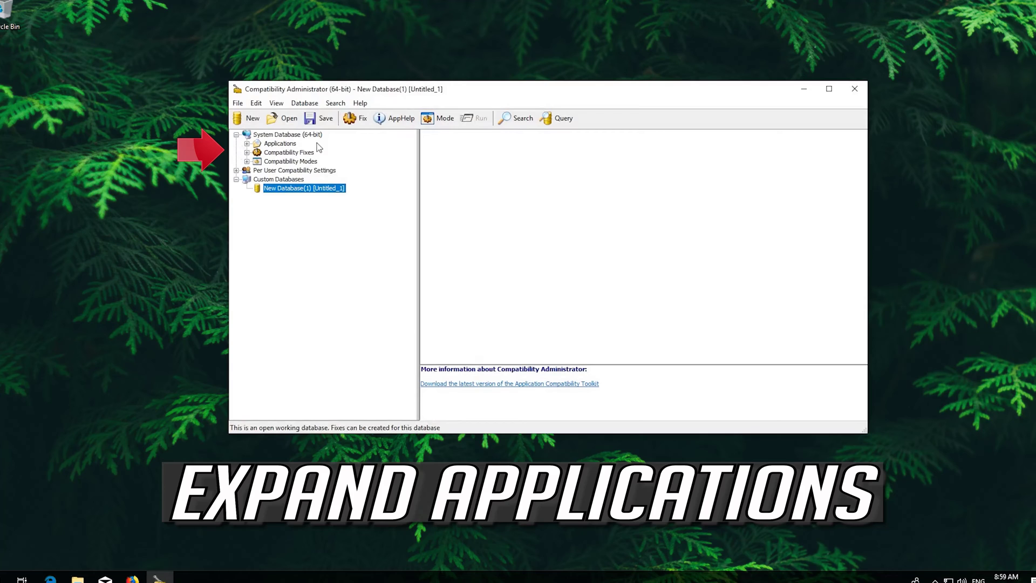
Expand the System Database Applications list and select Far Cry 5 to show its DXGICompat fix.
left_click(246, 143)
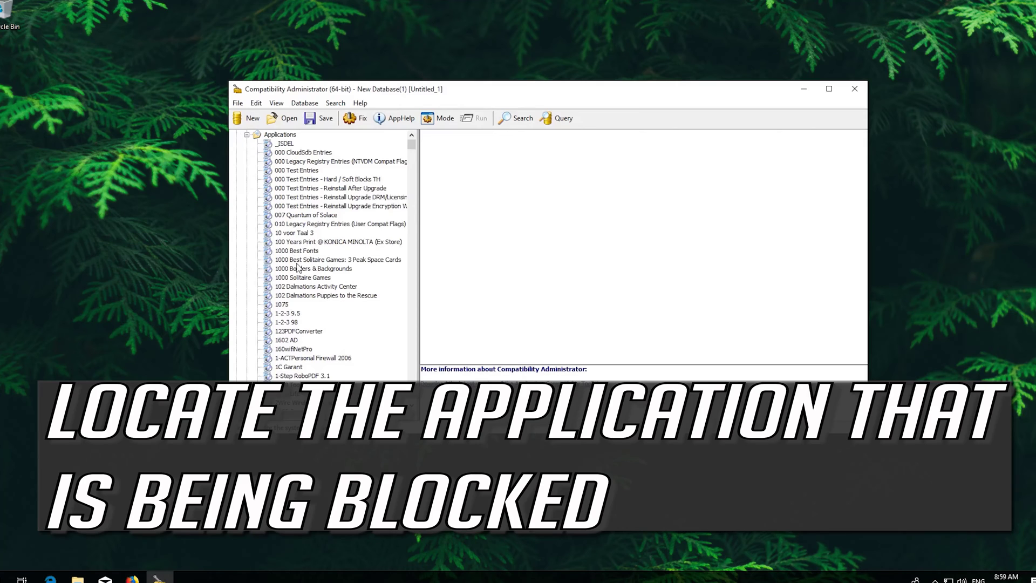
left_click(298, 262)
scroll(298, 268, "down", 20)
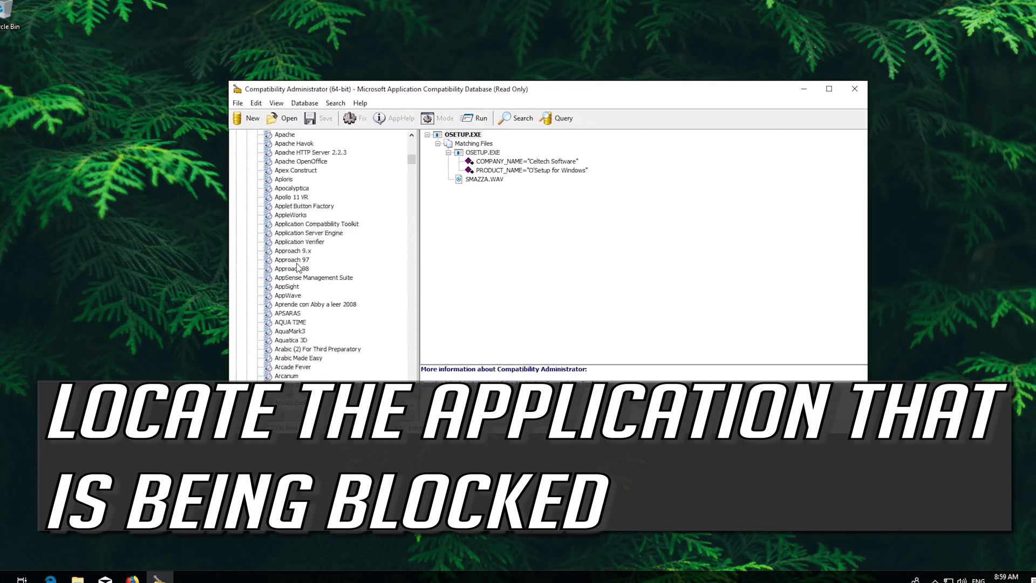
scroll(299, 268, "down", 20)
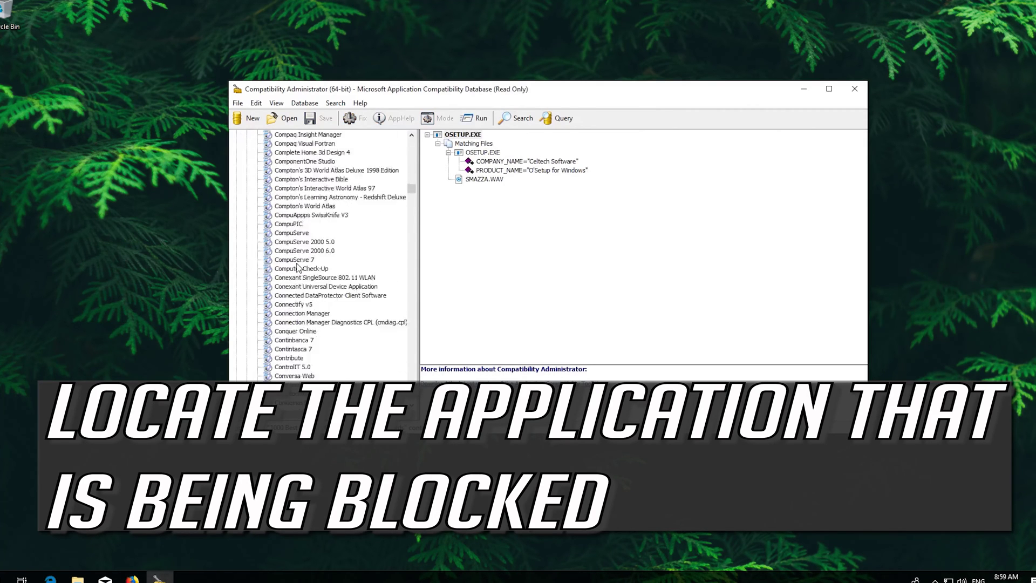
scroll(298, 267, "down", 20)
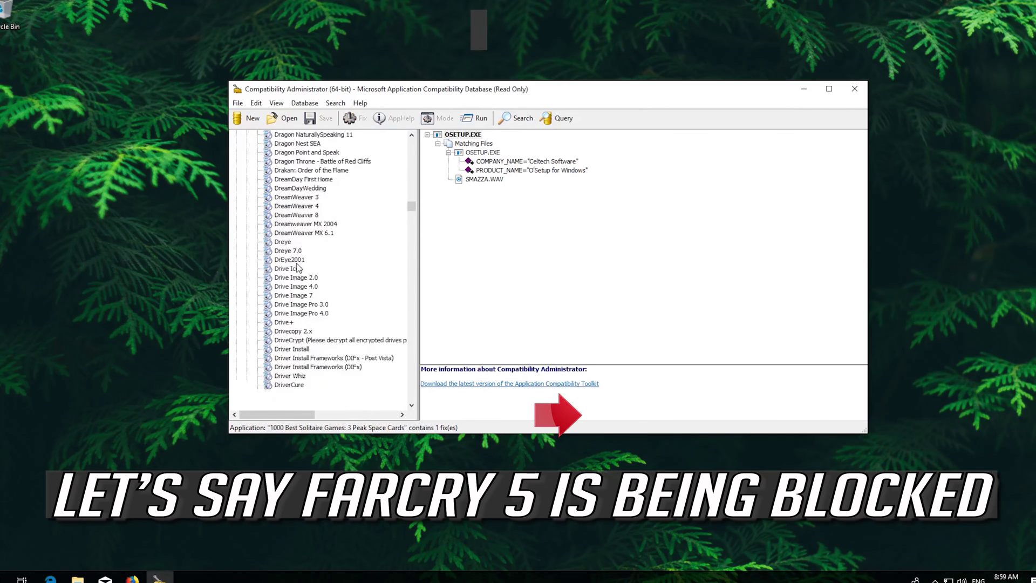
scroll(298, 267, "down", 15)
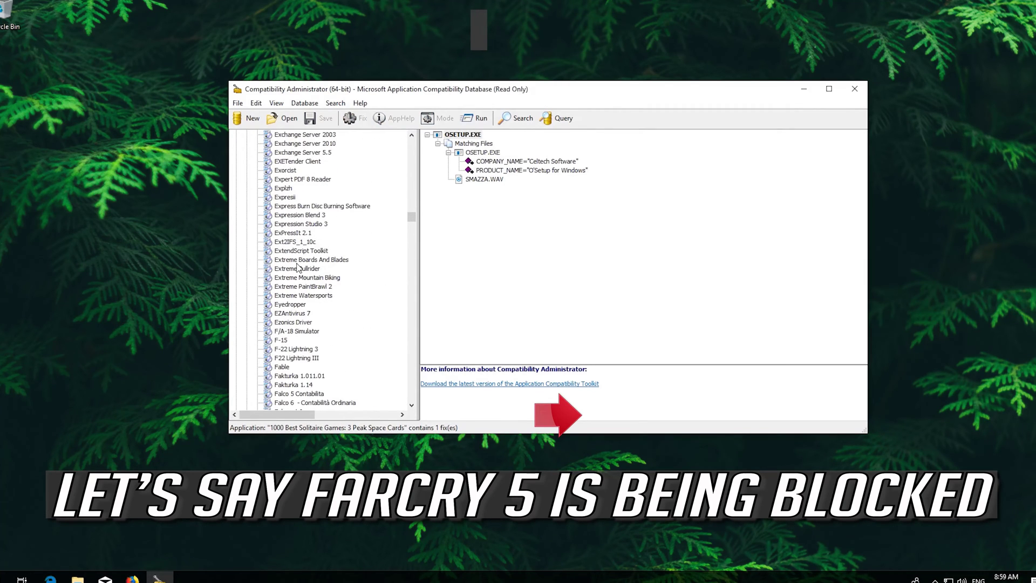
scroll(298, 267, "down", 15)
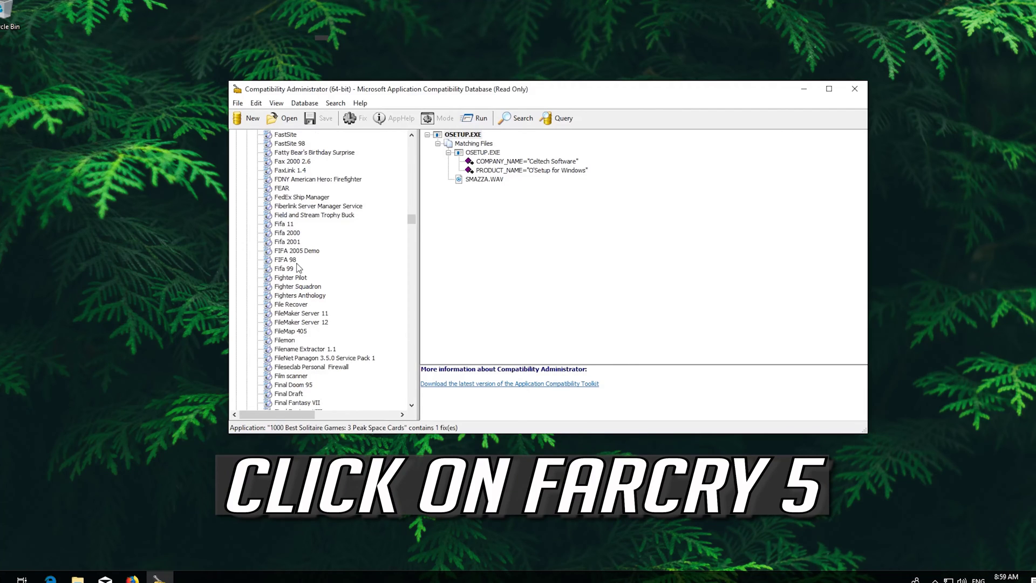
scroll(298, 267, "up", 13)
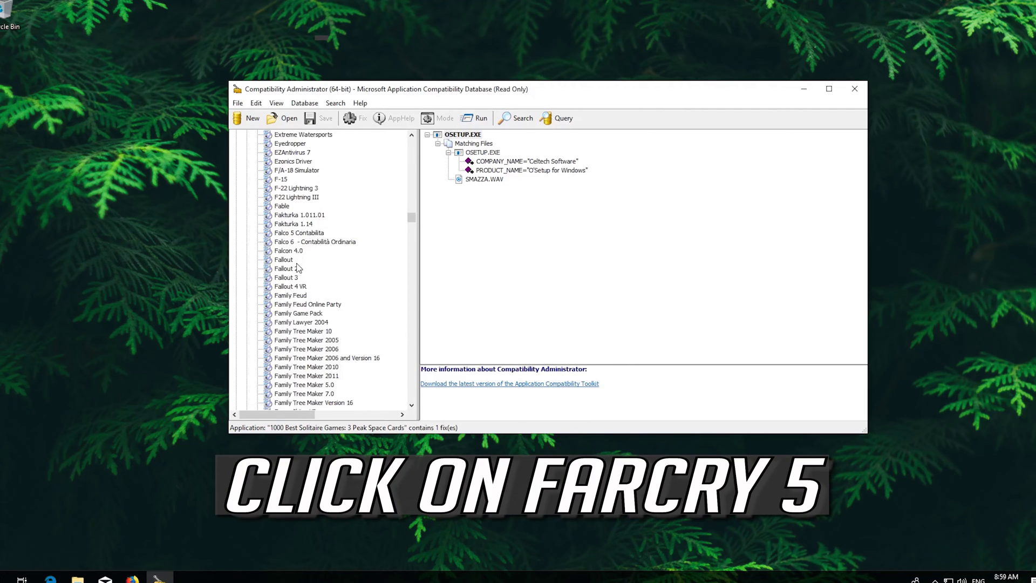
scroll(298, 267, "down", 3)
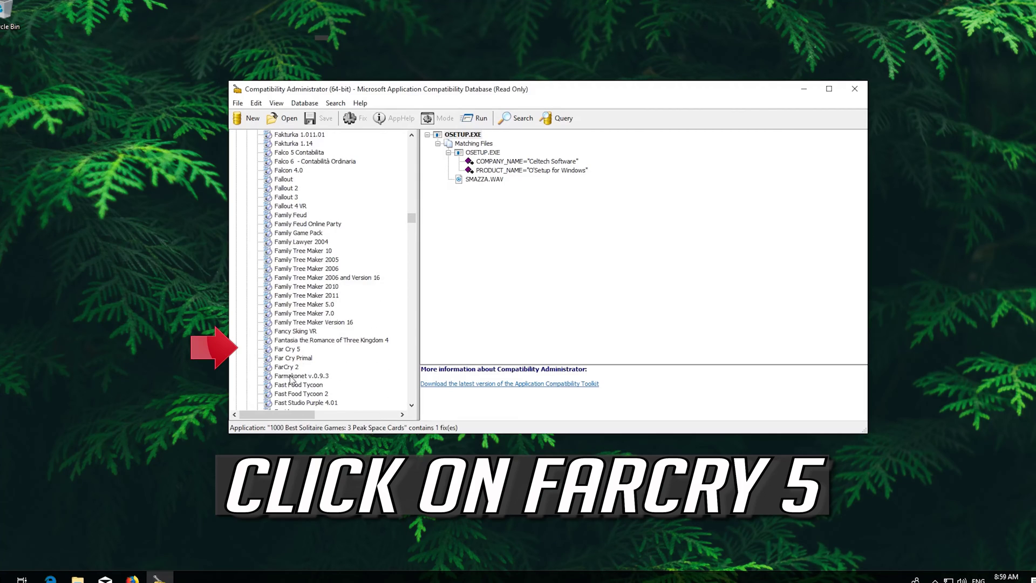
left_click(286, 350)
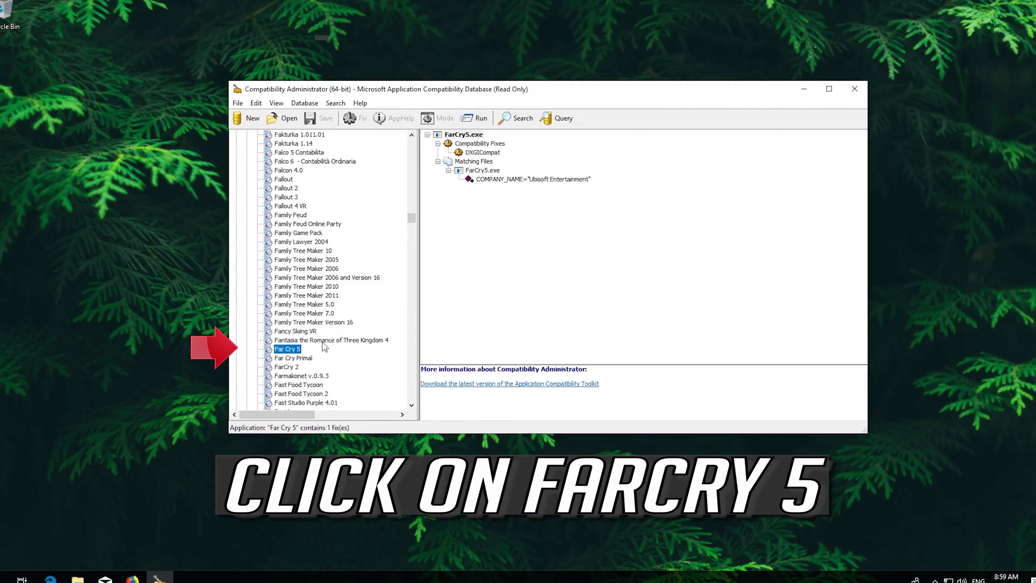
Disable the FarCry5.exe entry through its context menu's Disable Entry option.
left_click(467, 136)
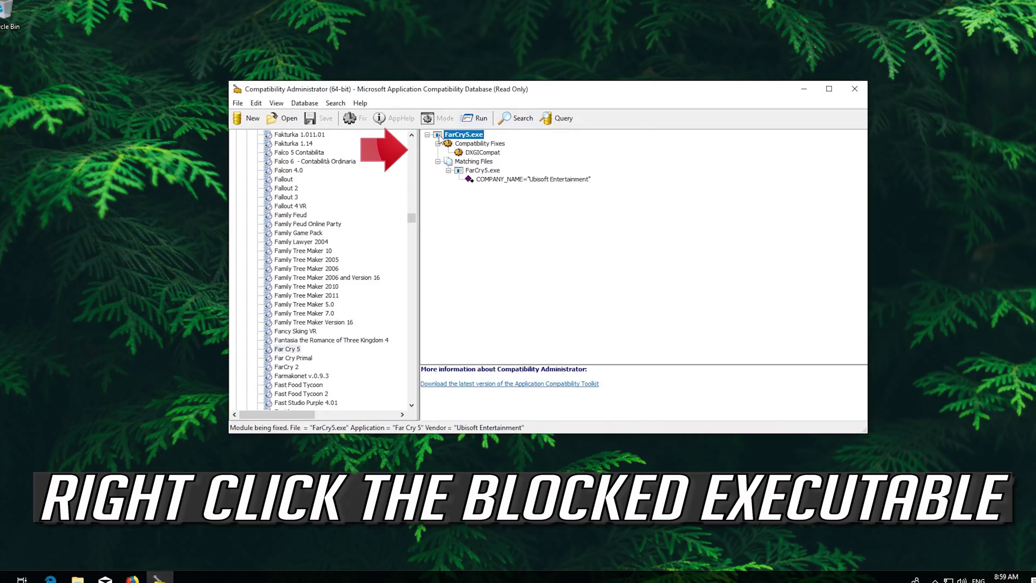
right_click(468, 139)
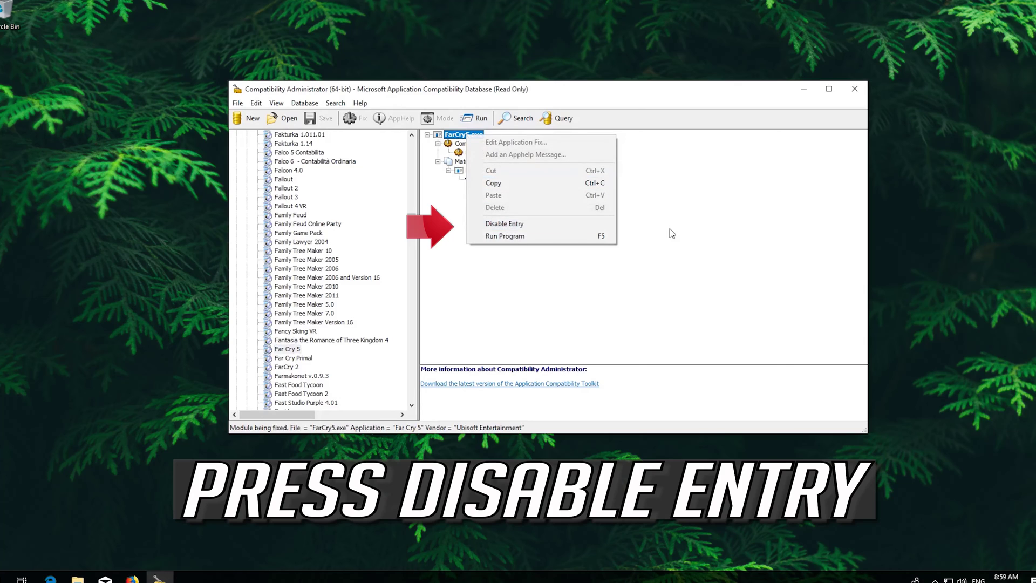
left_click(532, 223)
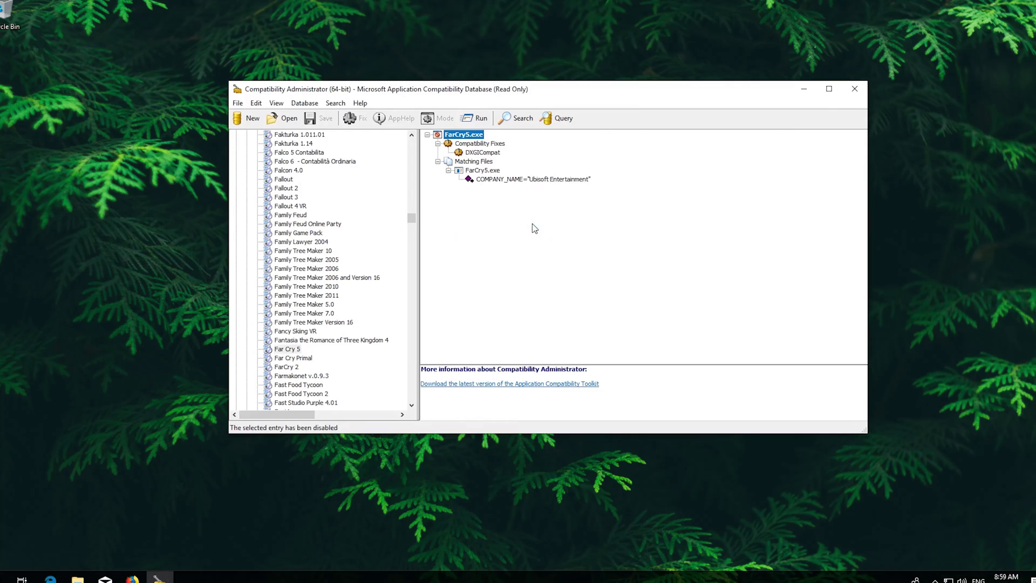